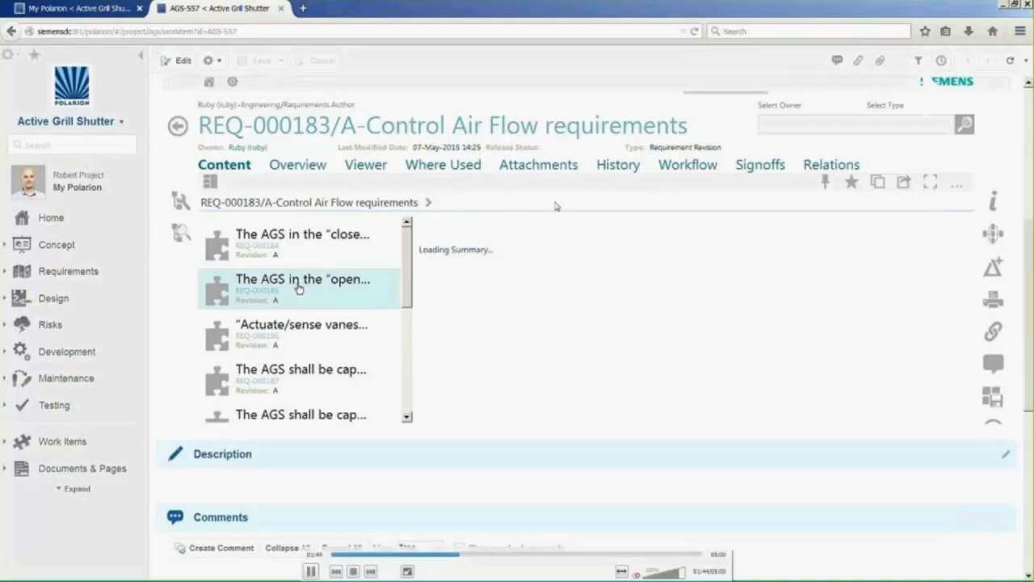
Step: Review the "open vane" and "Actuate/sense vanes" requirements under REQ-000183, and create a comment titled "Requirement is clear" on task AGS-557
left_click(295, 286)
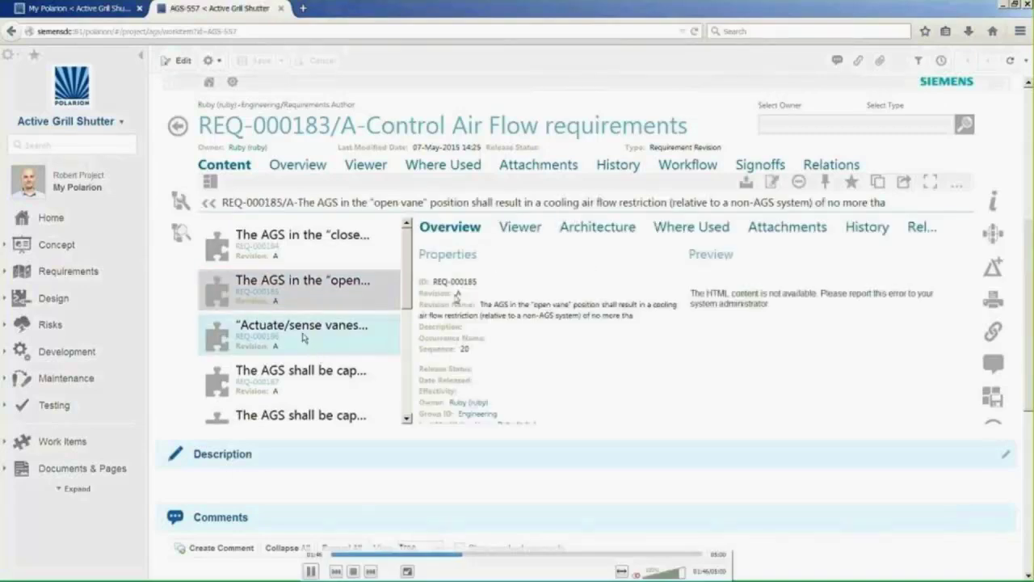
left_click(304, 337)
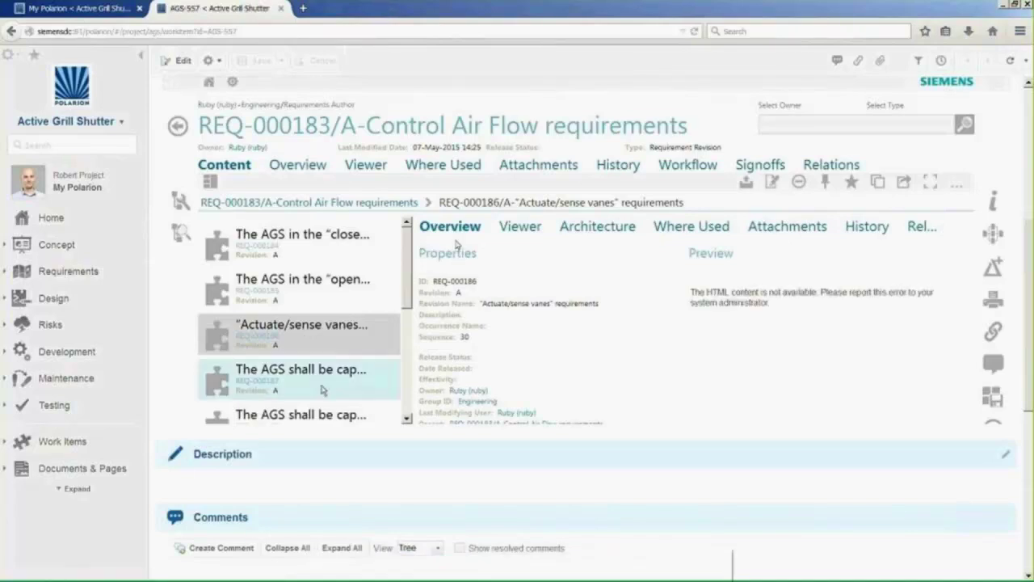
scroll(324, 393, "down", 2)
left_click(229, 548)
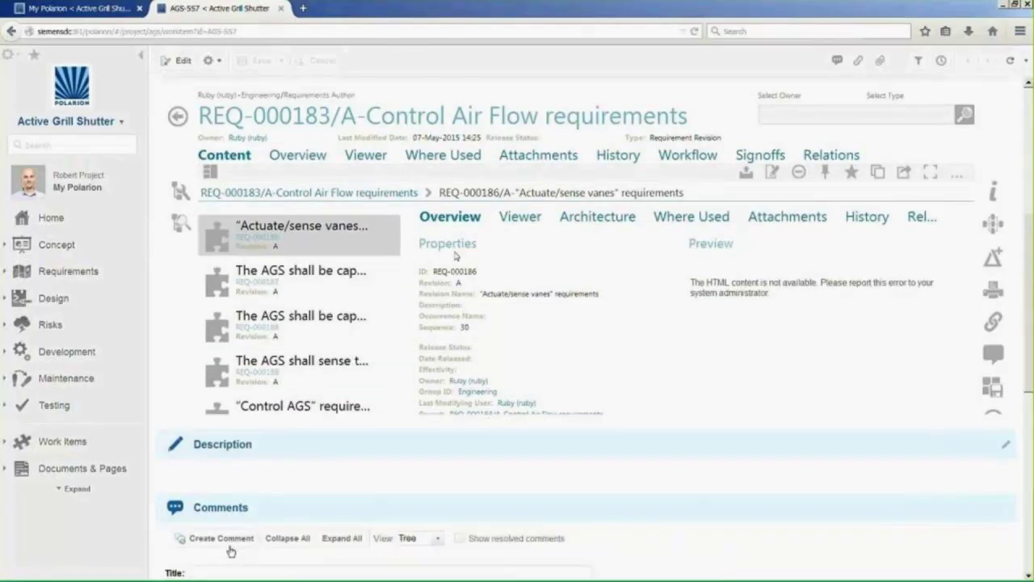
scroll(256, 503, "down", 2)
type("Requirem")
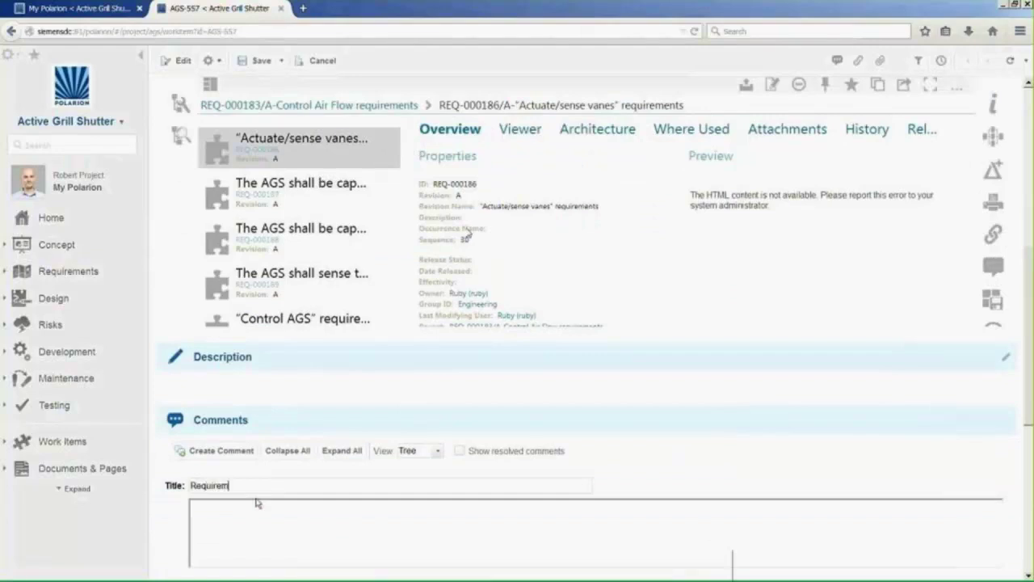
type("ent is clear")
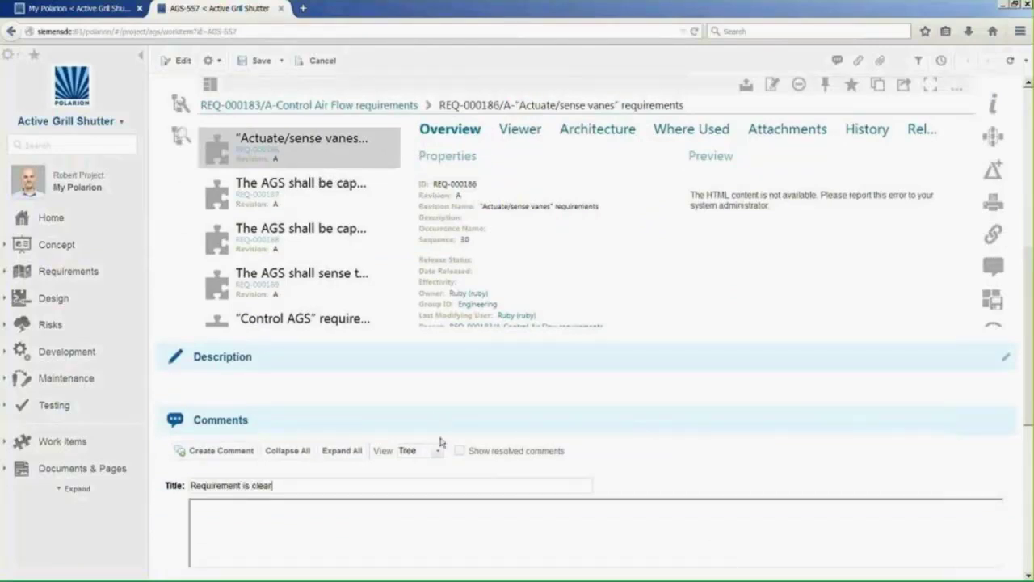
Step: Set the status of task AGS-557 to Start Progress and save the work item
scroll(519, 172, "up", 5)
scroll(475, 188, "up", 3)
left_click(475, 186)
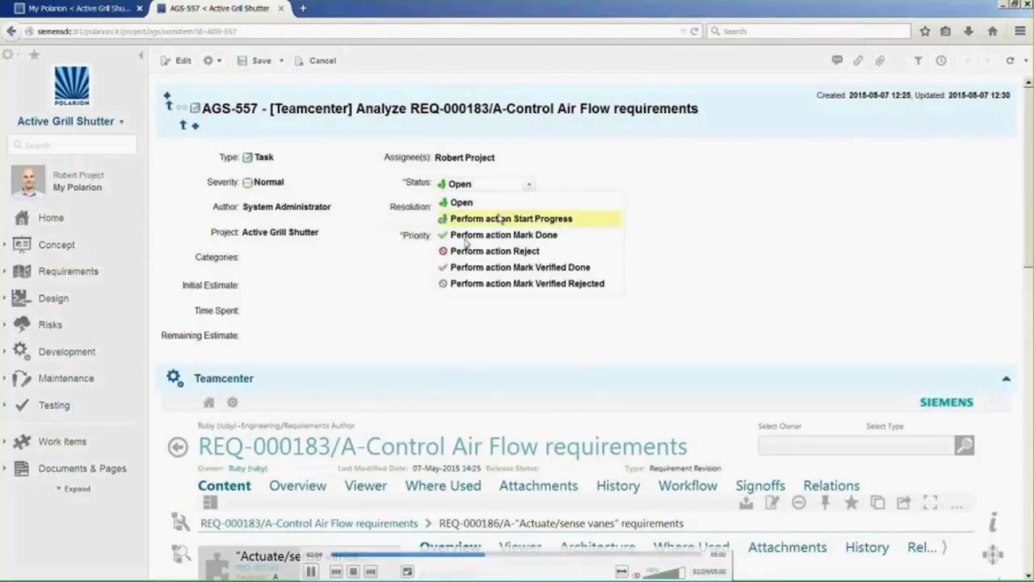
left_click(498, 219)
left_click(255, 63)
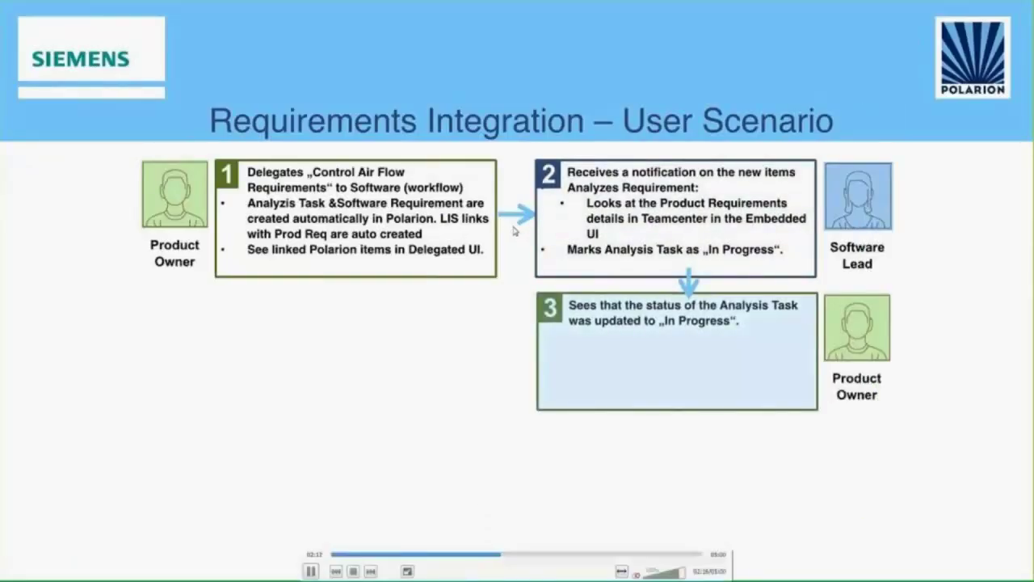
Step: Complete the second child item under AGS-558 with the title "Maintain the coolant temperature" and description "TBD", and save the Software Design Specification
mouse_move(517, 232)
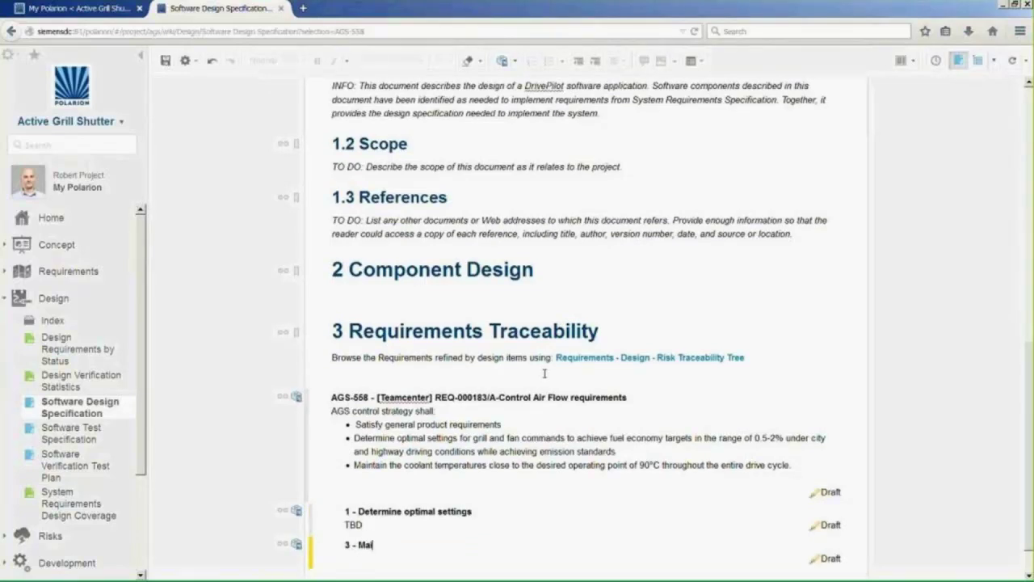
type("intain the coolant tempera")
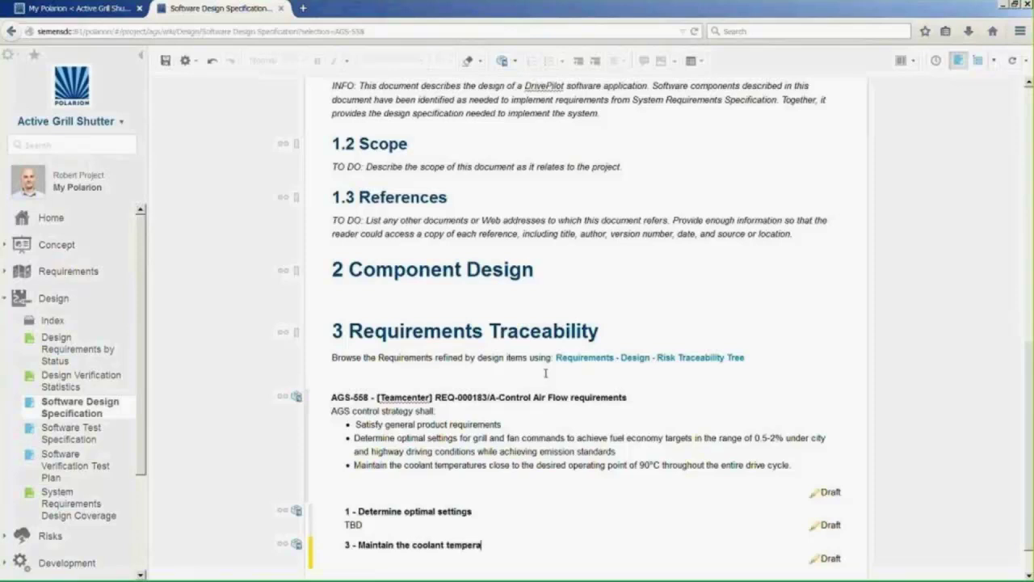
type("ture")
key("Return")
type("TBD")
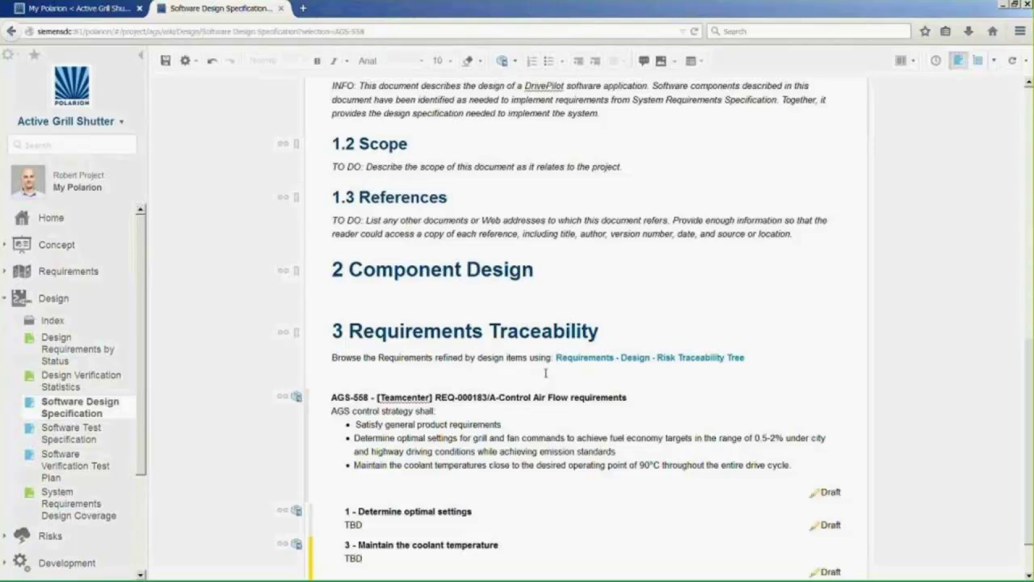
scroll(545, 373, "down", 1)
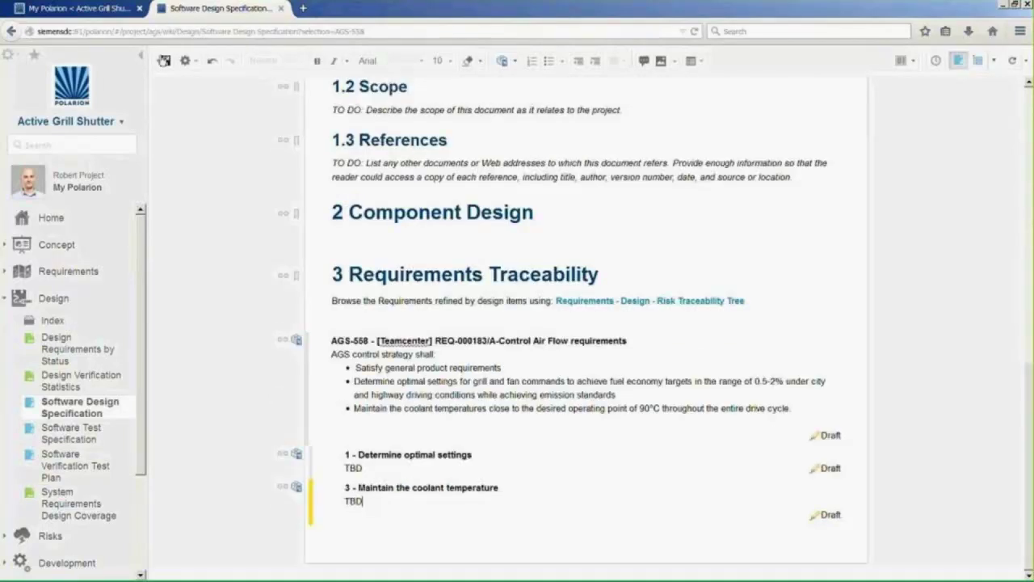
left_click(165, 61)
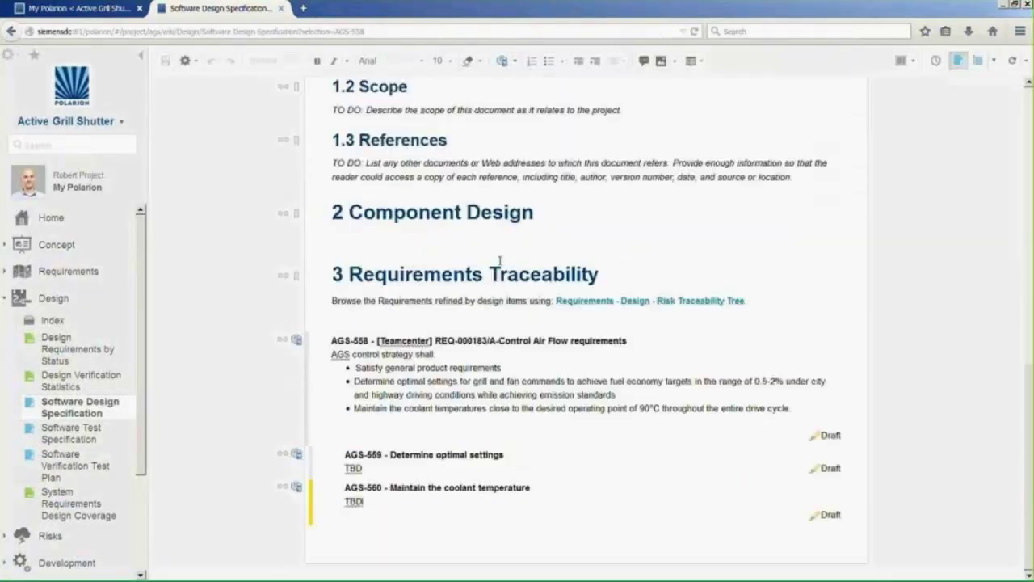
Step: Open analysis task AGS-557 from My Tasks, mark it done with the resolution Done, and save it
left_click(64, 10)
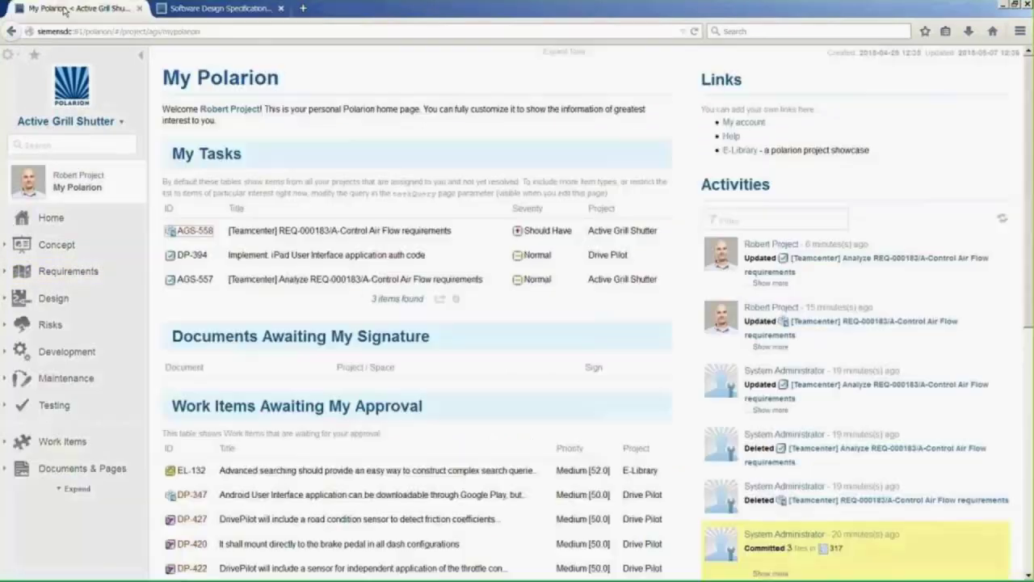
left_click(198, 280)
left_click(469, 183)
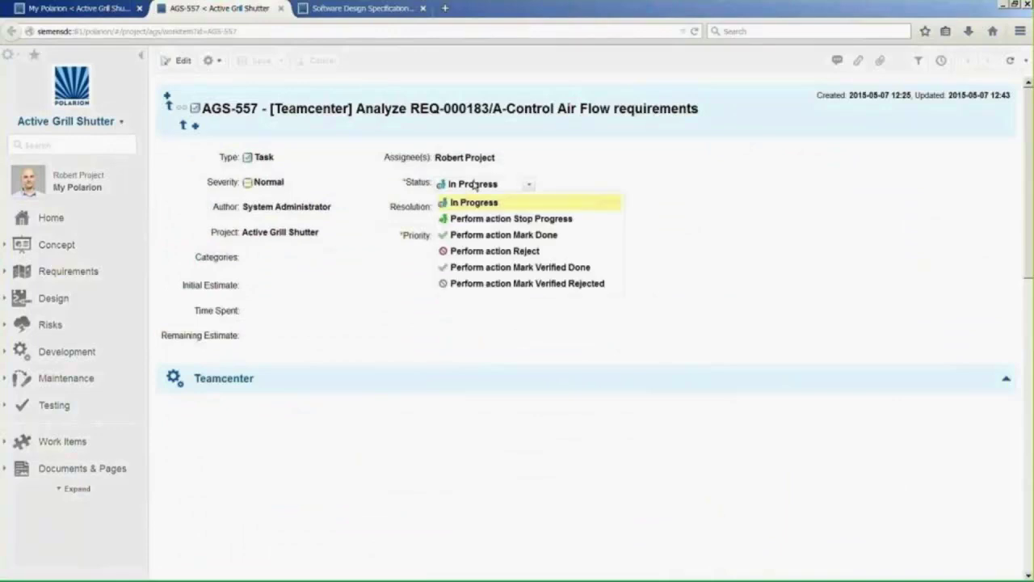
left_click(497, 234)
left_click(473, 211)
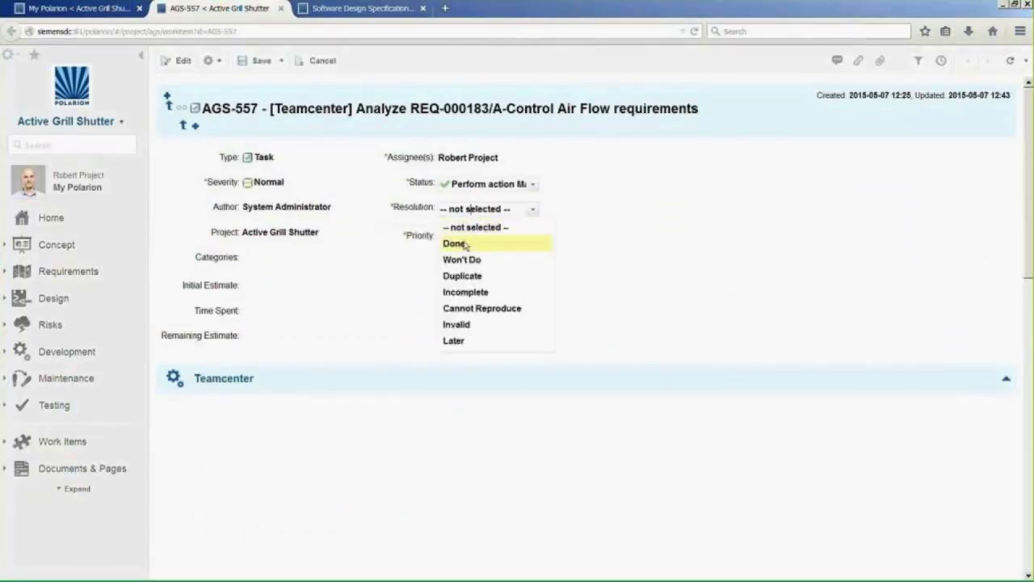
left_click(456, 241)
left_click(257, 61)
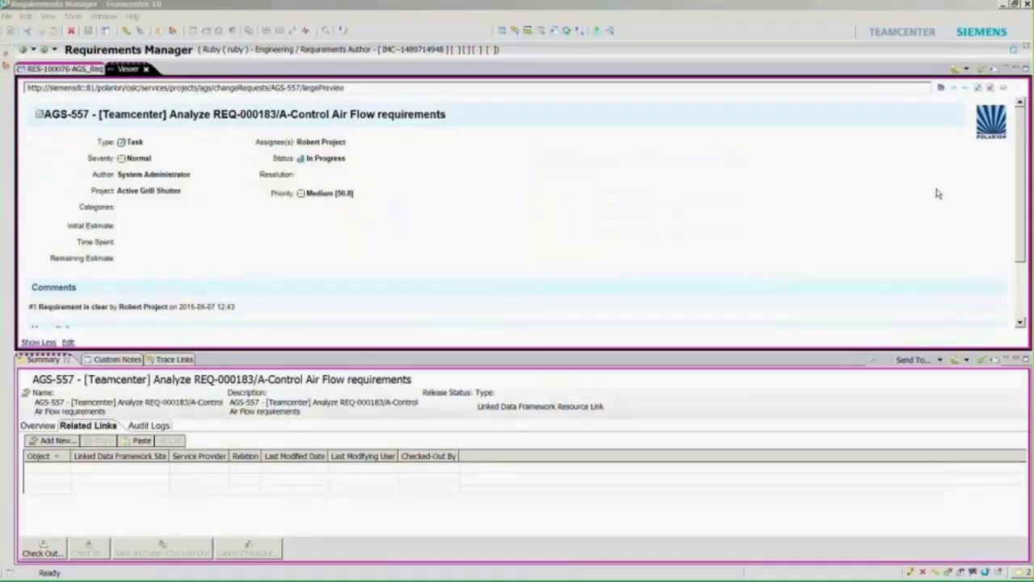
Step: In Teamcenter, refresh the AGS-557 preview and open requirement REQ-000183 Control Air Flow requirements in the Relation Browser
left_click(979, 88)
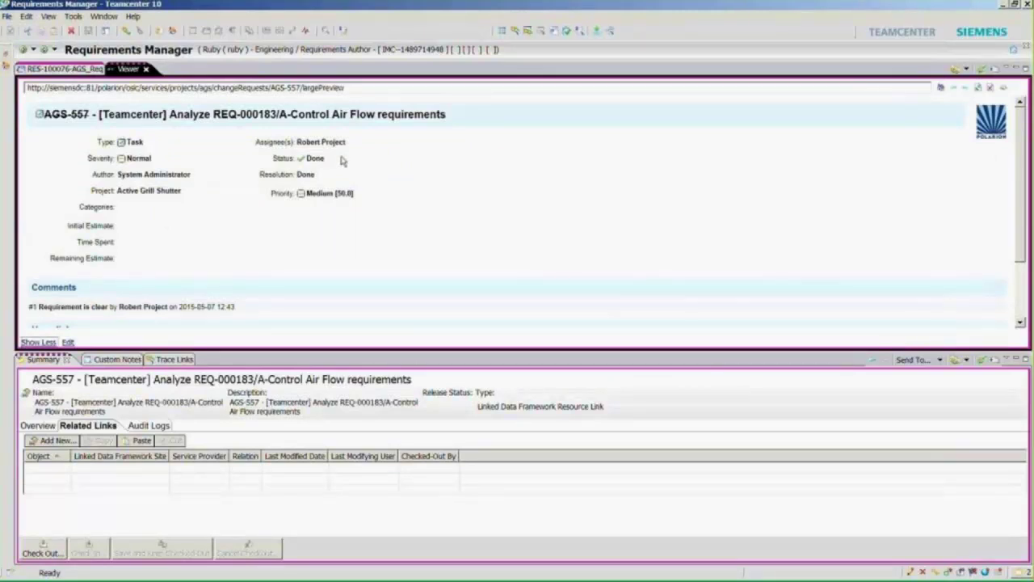
left_click(74, 71)
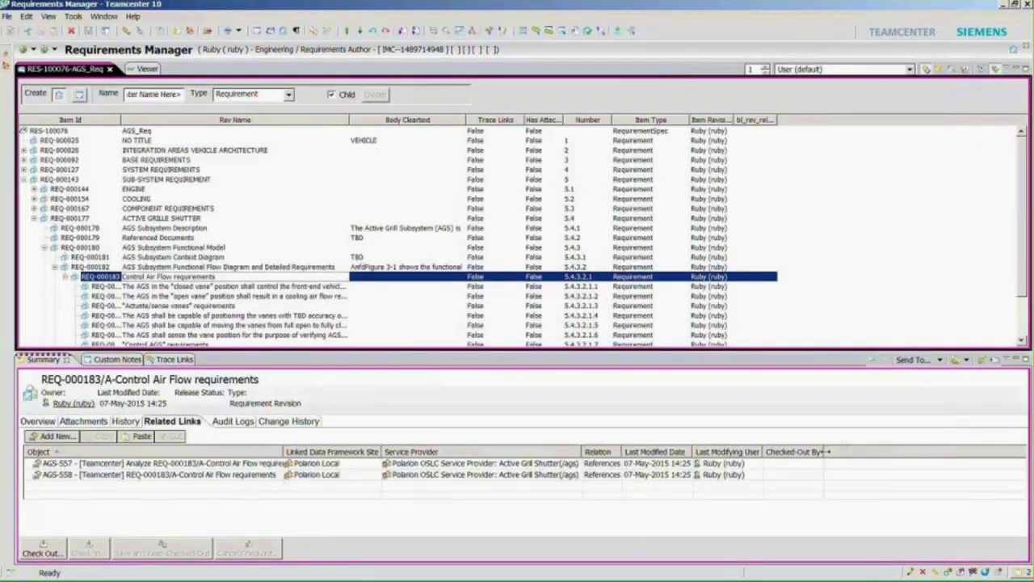
left_click(941, 362)
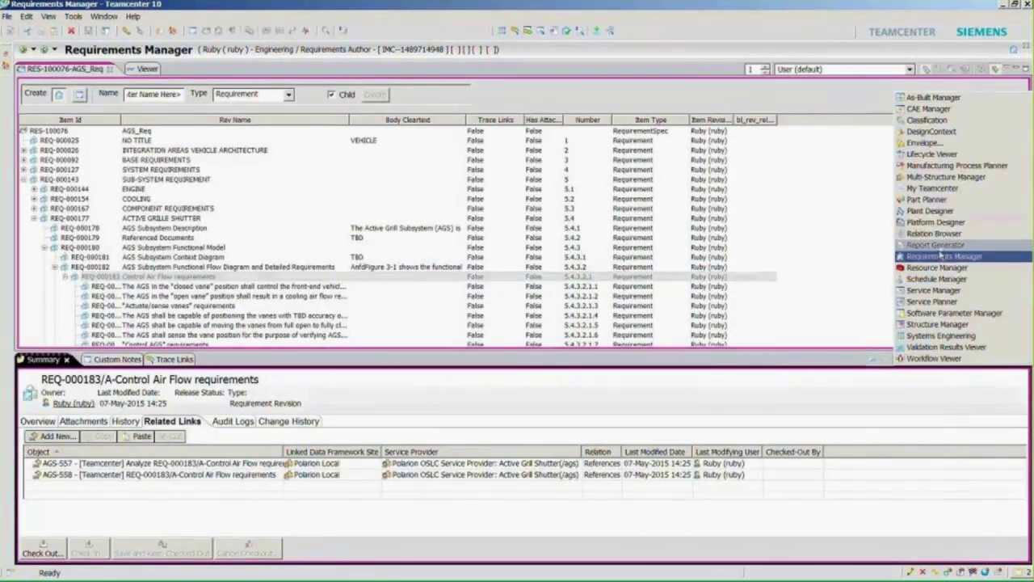
left_click(934, 234)
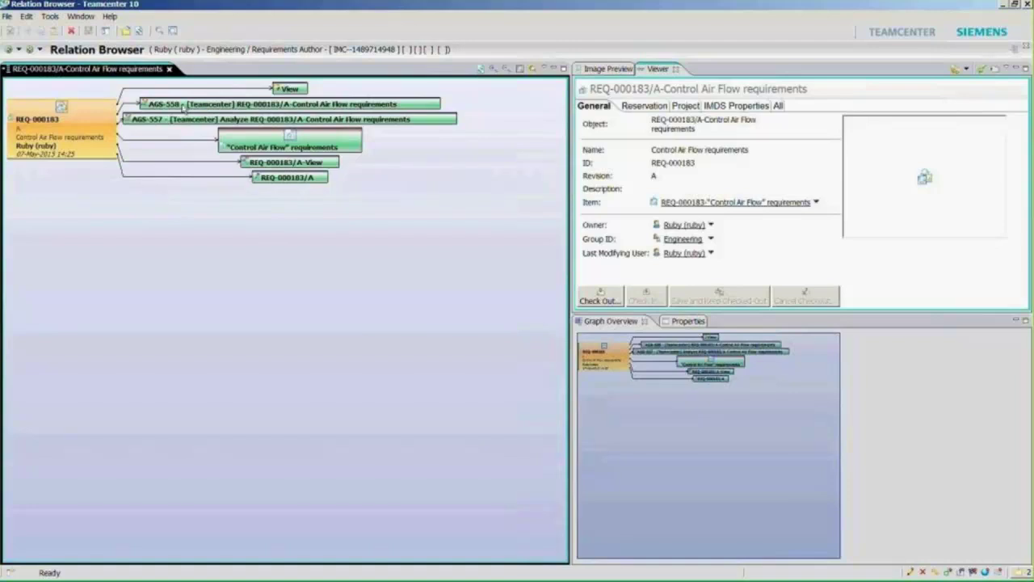
Step: View linked item AGS-558 in the Viewer, open its child AGS-559 Determine optimal settings, and return to the parent item
right_click(184, 106)
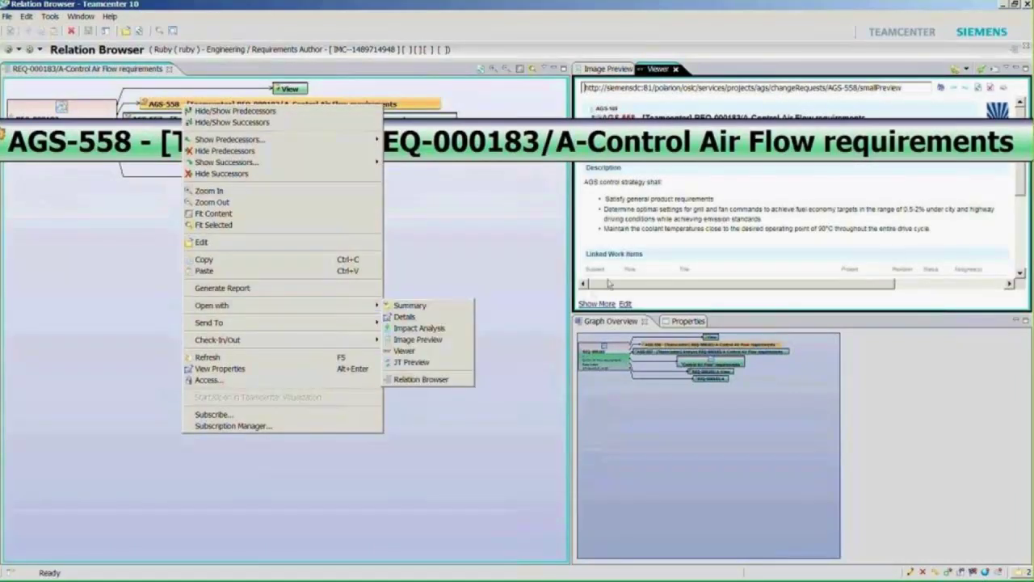
left_click(641, 231)
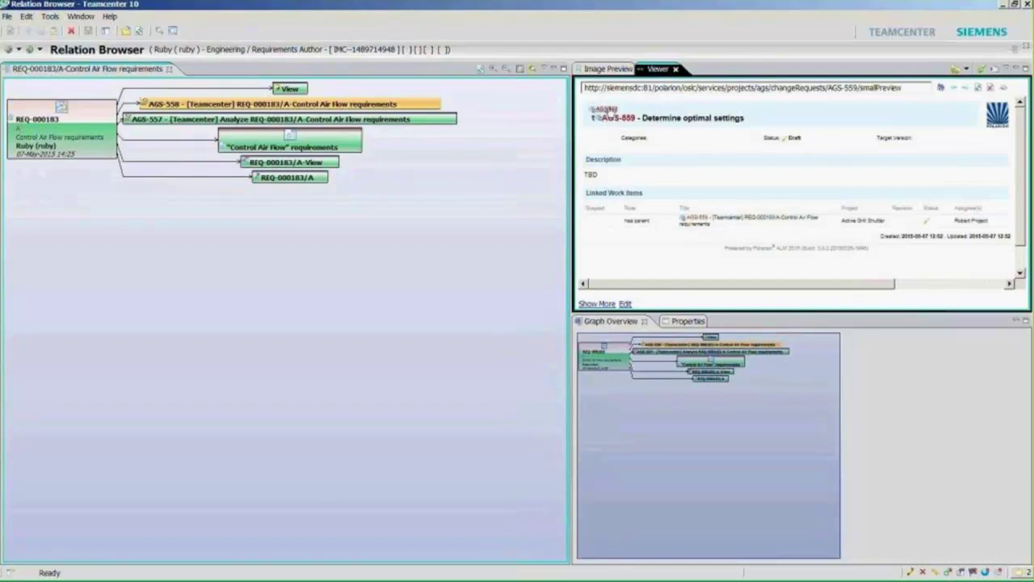
left_click(606, 111)
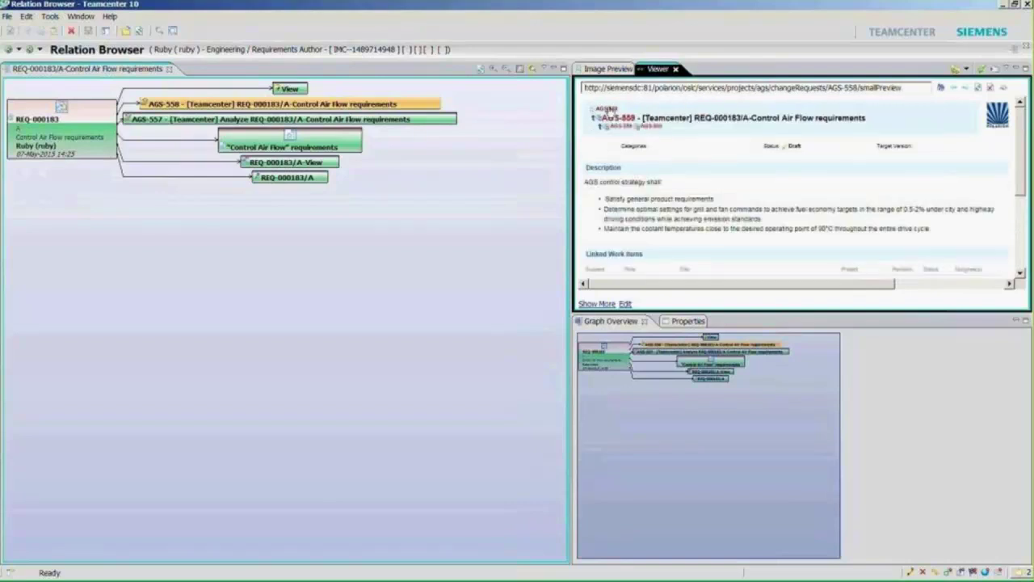